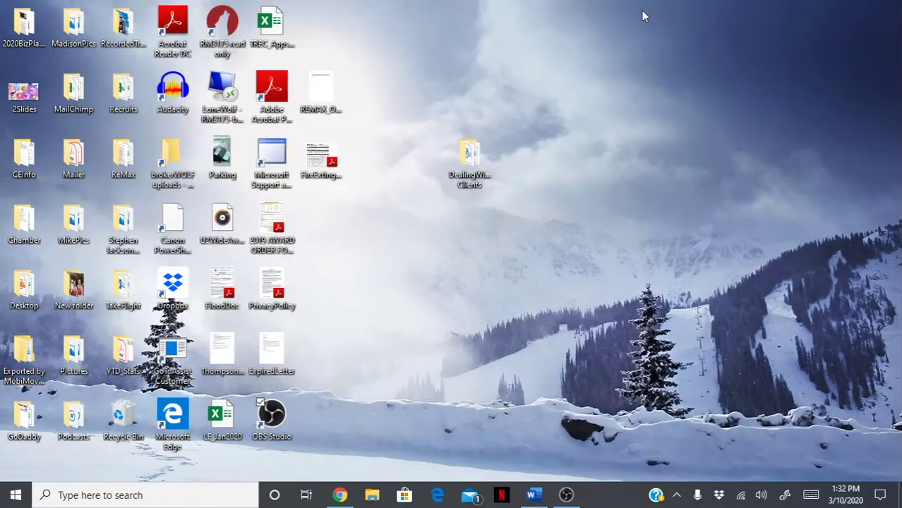
- Open NTREIS Matrix in Chrome and launch zipForm Plus in a new tab on its Transactions list
click(340, 496)
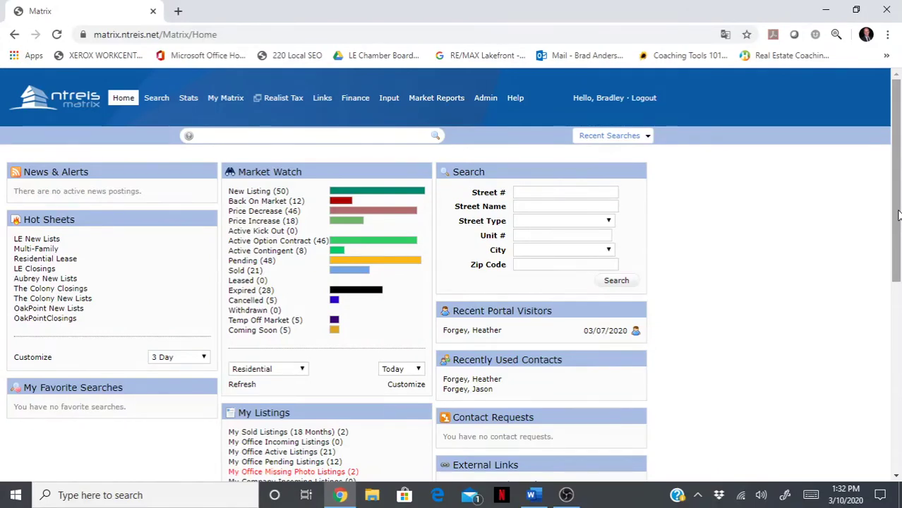
drag(898, 215, 884, 384)
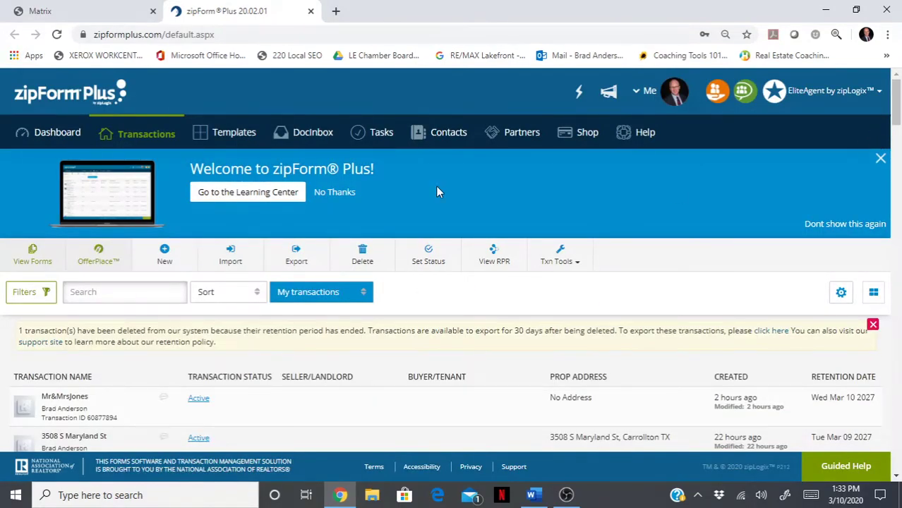
- Go to the zipForm Plus dashboard and bring the TemplateDocs Word document forward
click(50, 135)
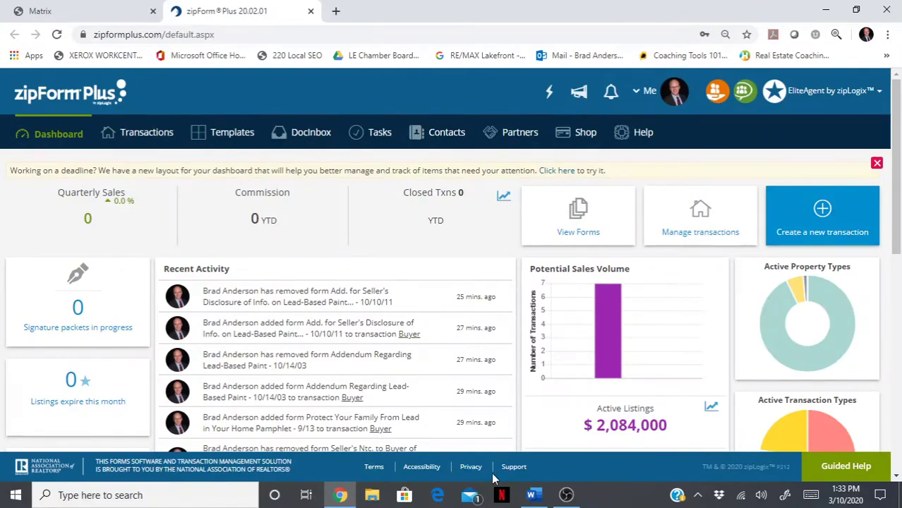
click(536, 497)
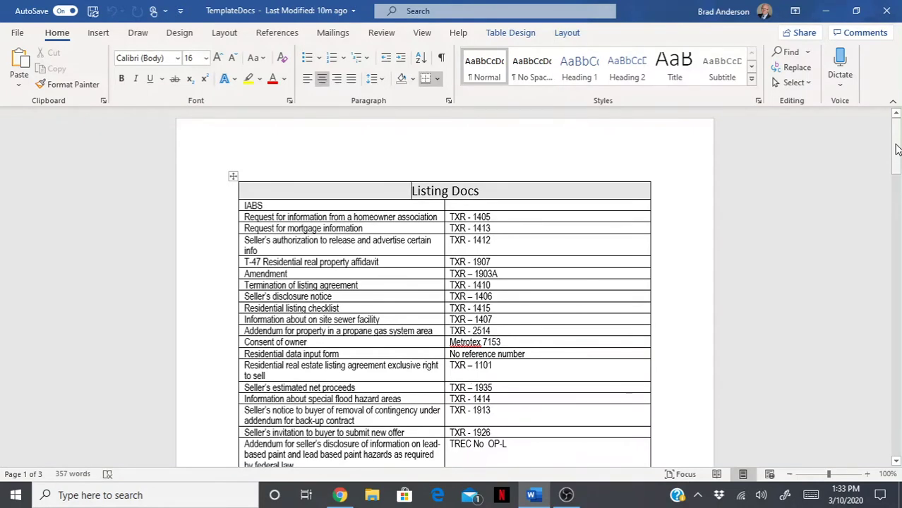
- Scroll through the Listing Docs table in TemplateDocs, then return to the zipForm Plus dashboard
drag(897, 148, 880, 139)
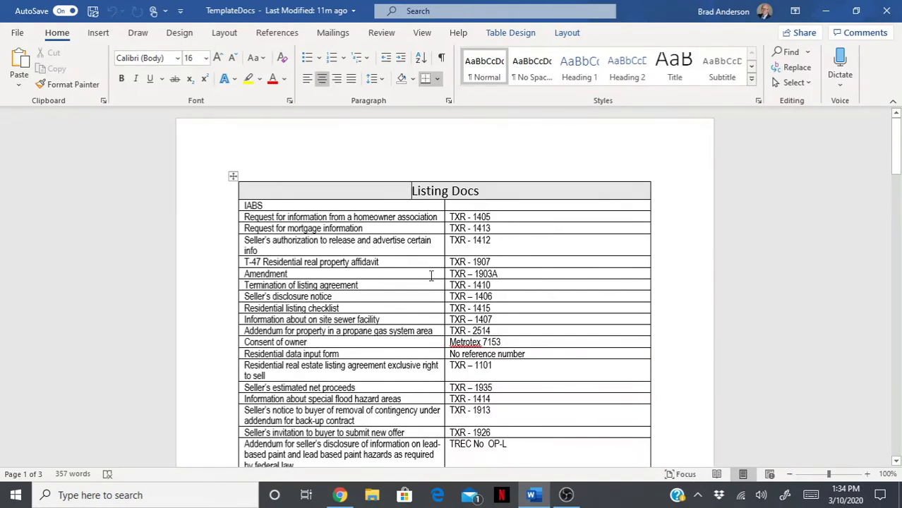
click(340, 495)
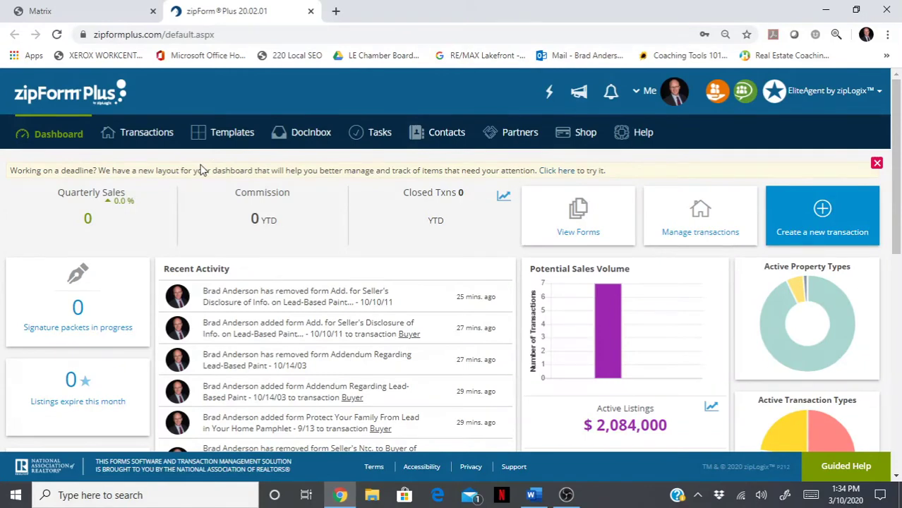
- Open the Templates page, briefly visiting the Transactions list before returning
click(227, 141)
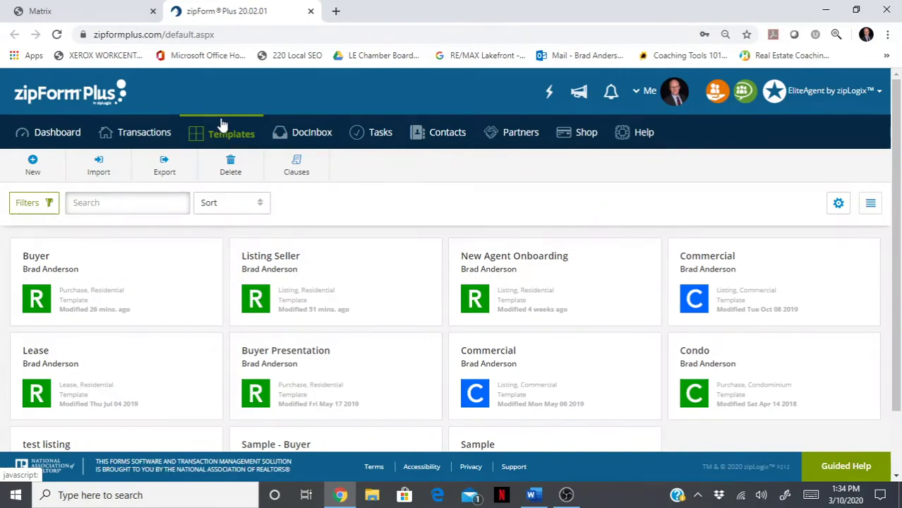
click(154, 132)
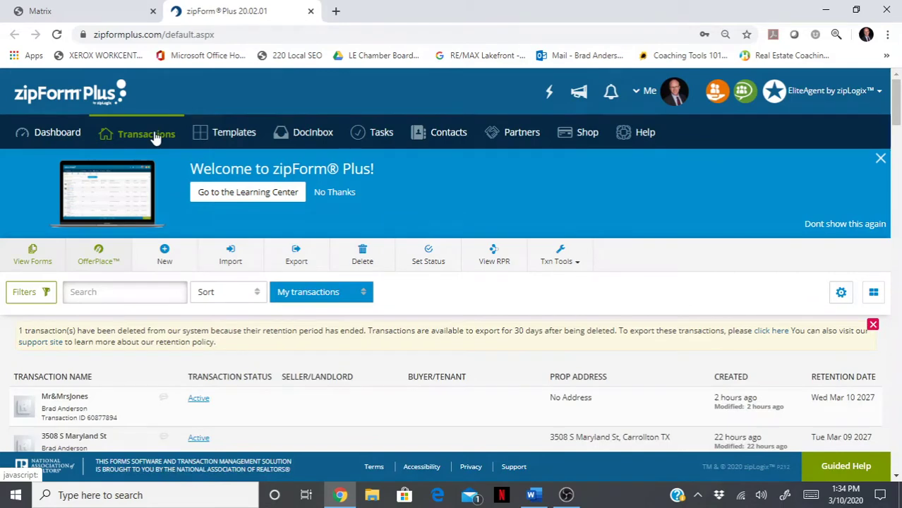
click(212, 135)
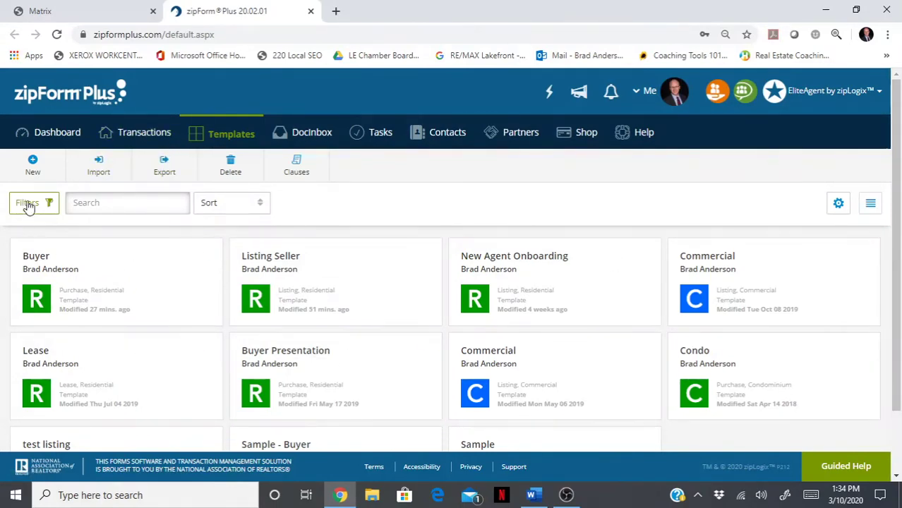
- Create and save a Residential listing template named 'My Listing Template'
click(32, 166)
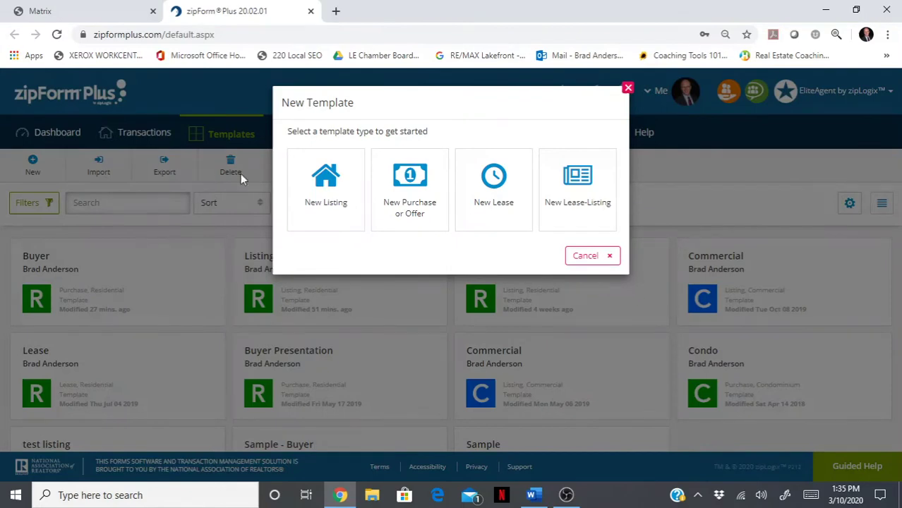
click(326, 183)
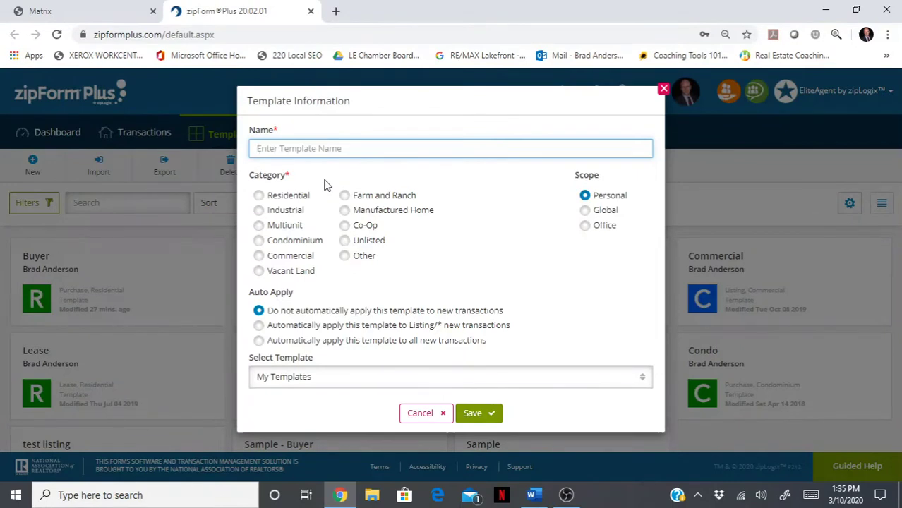
text(My Listing Template)
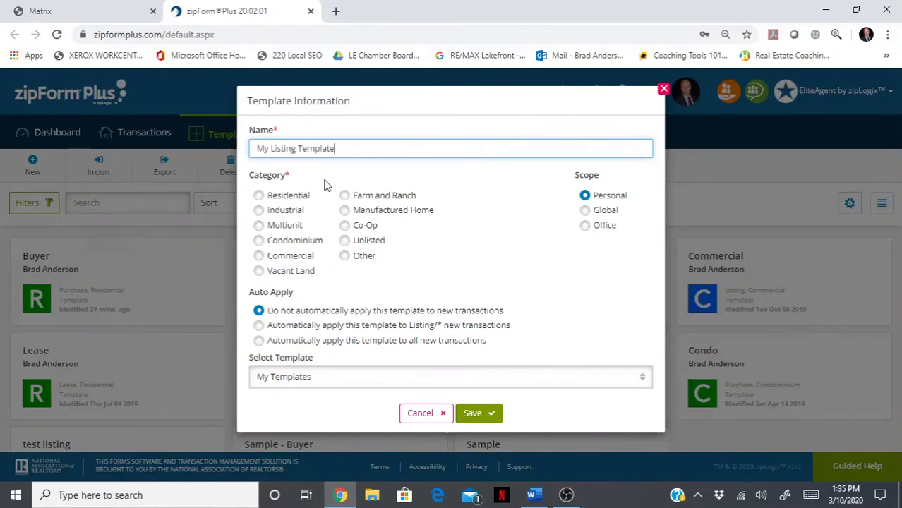
click(259, 201)
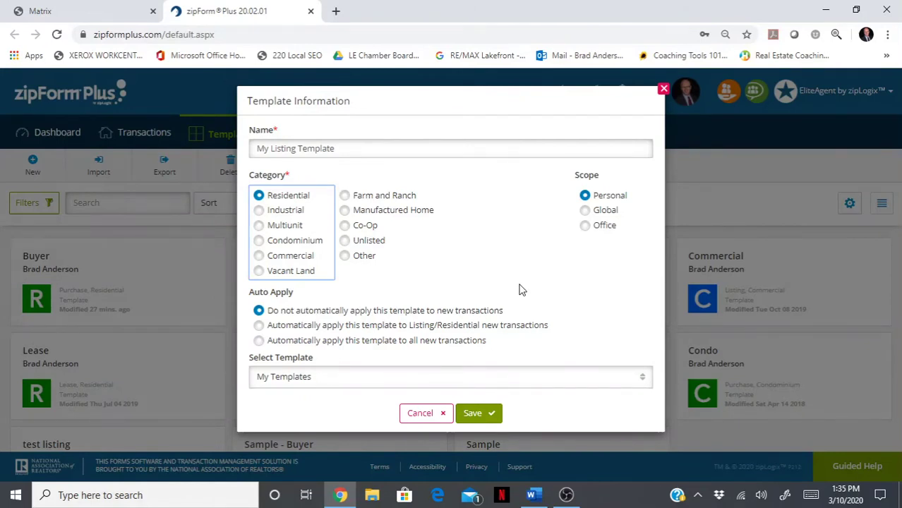
click(482, 415)
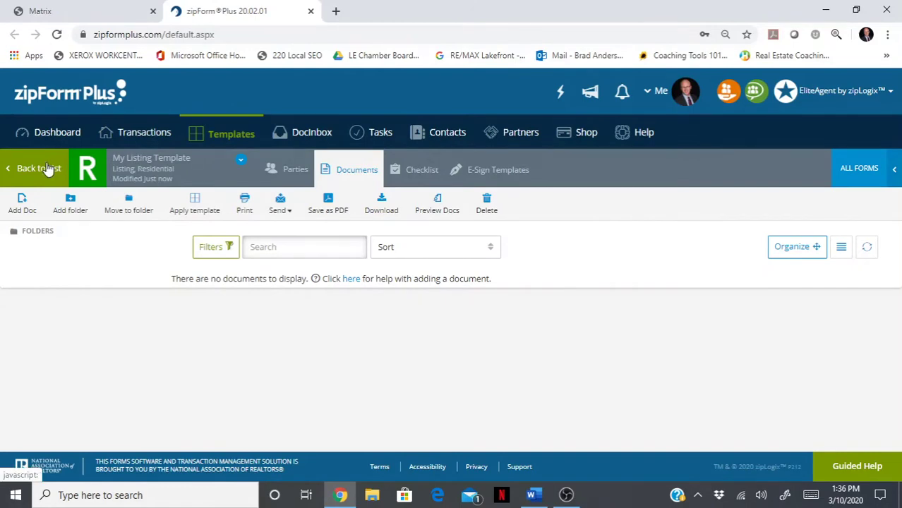
click(47, 168)
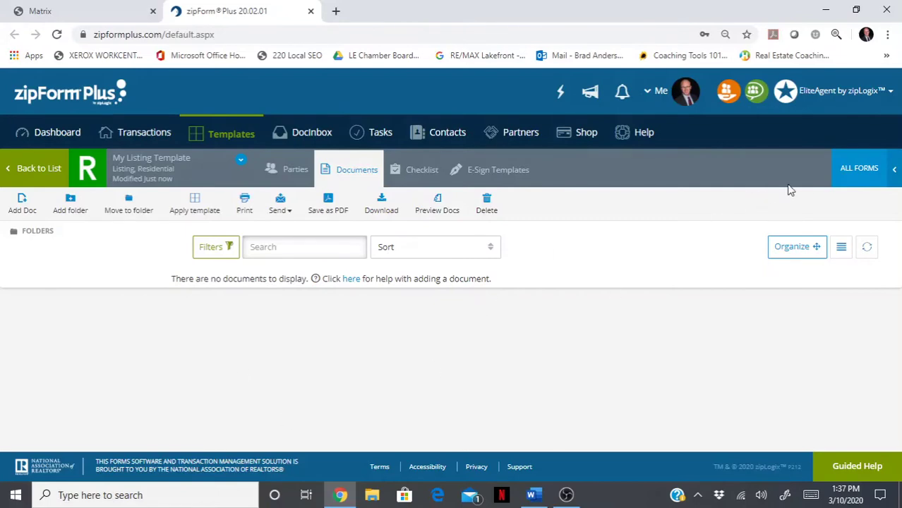
- Open Form Libraries showing forms from all libraries in A-Z order
click(853, 167)
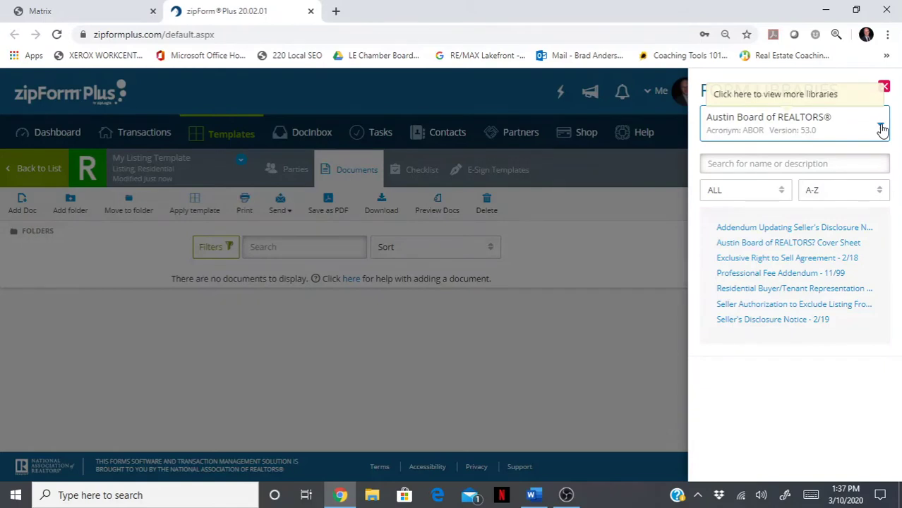
click(882, 129)
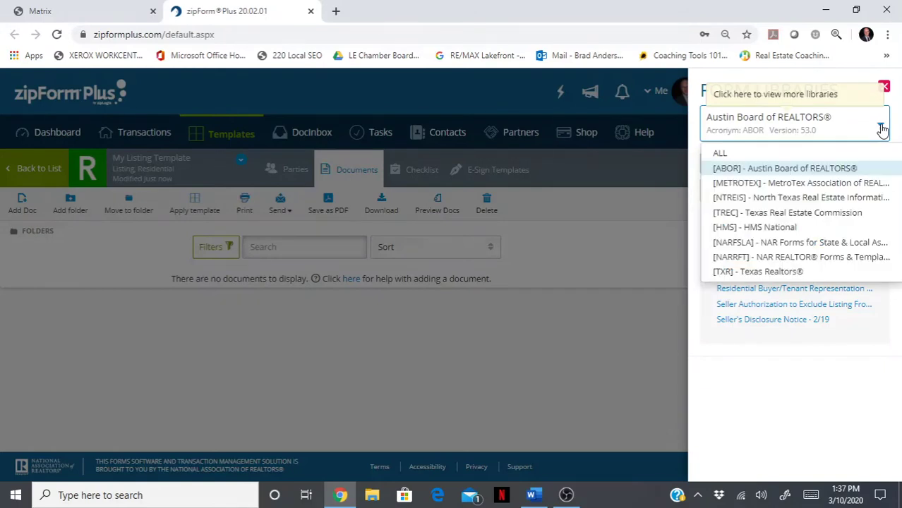
click(860, 154)
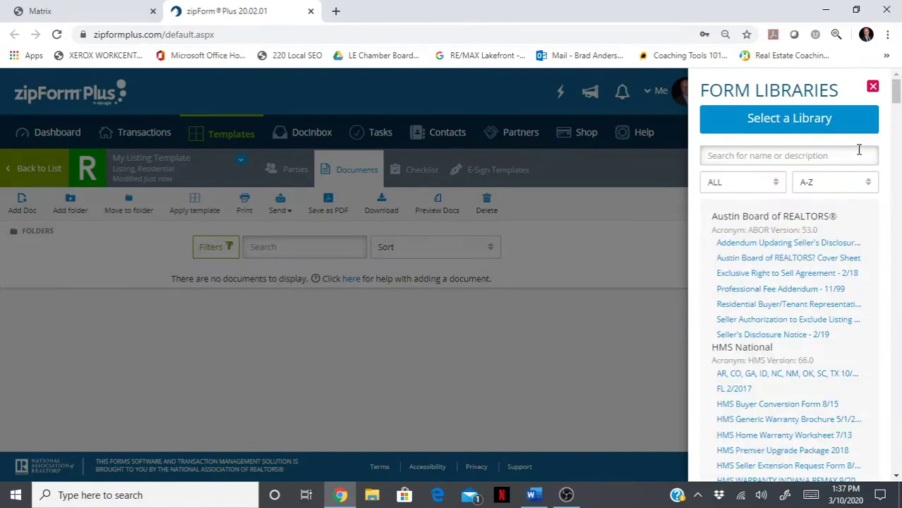
click(852, 156)
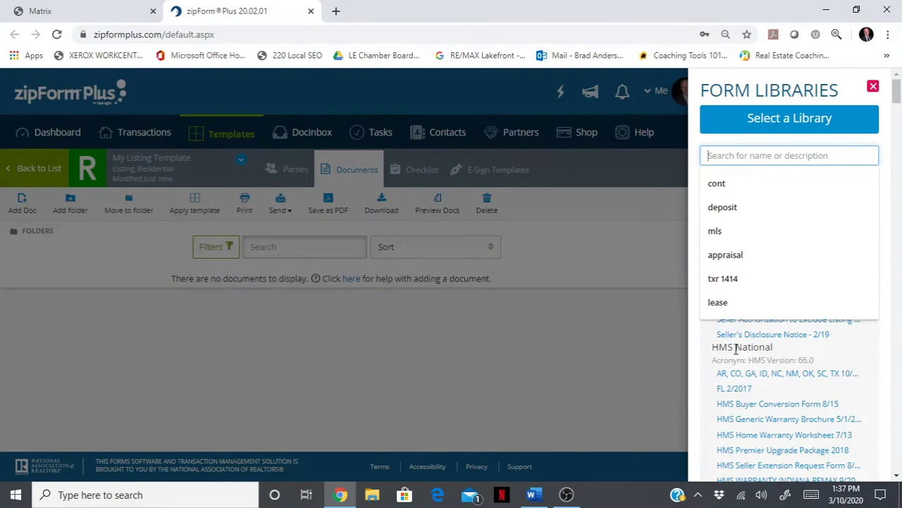
click(698, 350)
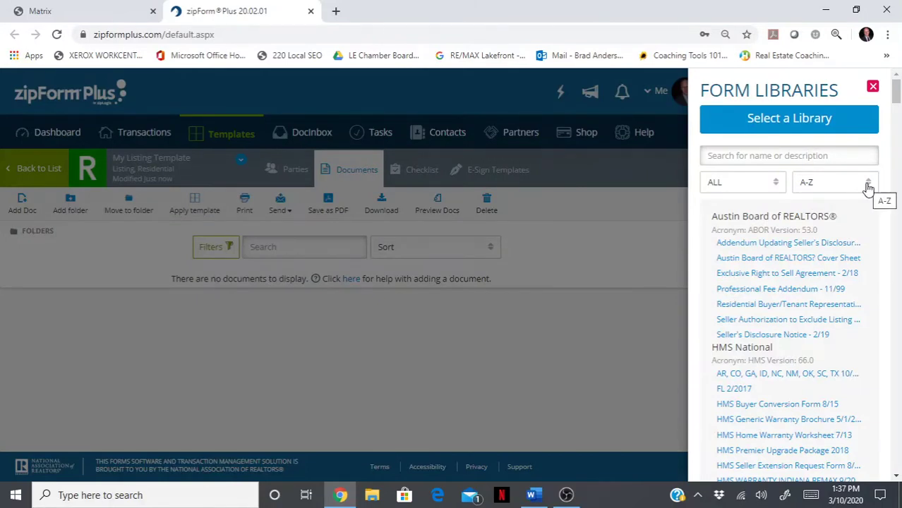
click(868, 185)
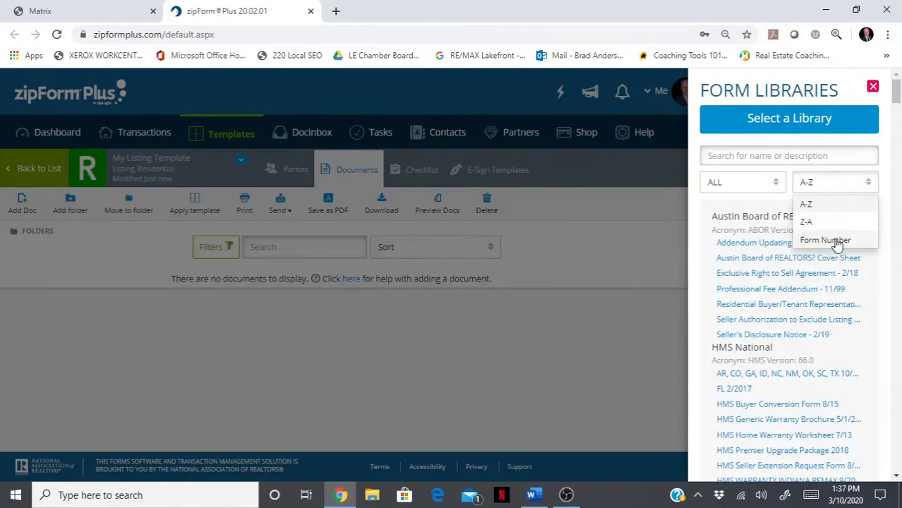
click(831, 191)
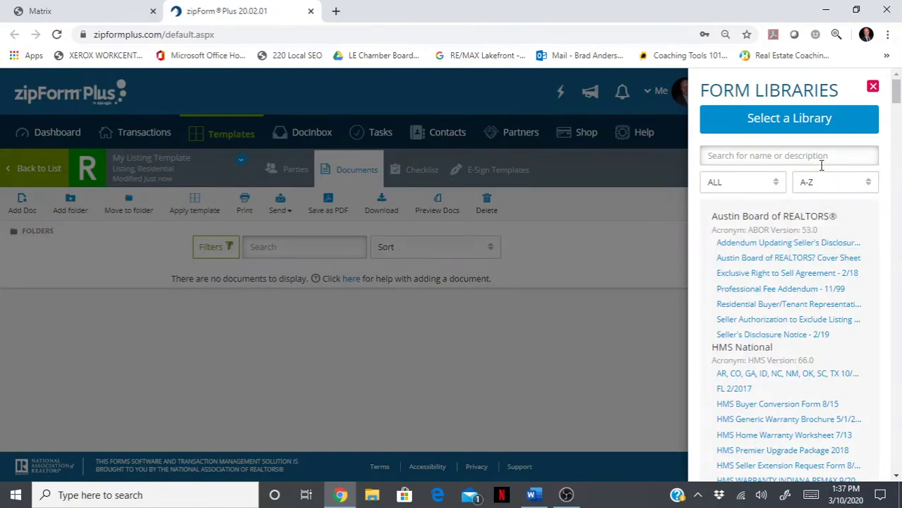
- Search 'information', add TREC's Information about Brokerage Services form, then clear the search
click(821, 157)
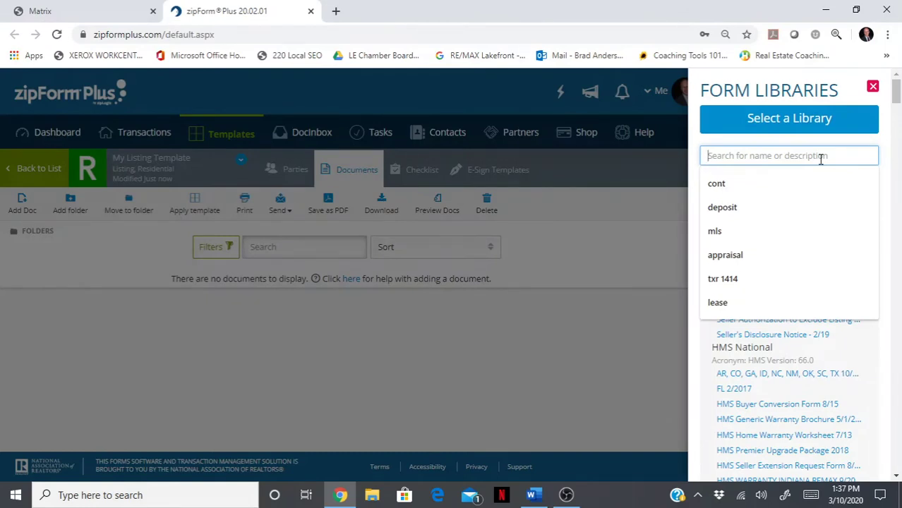
text(information)
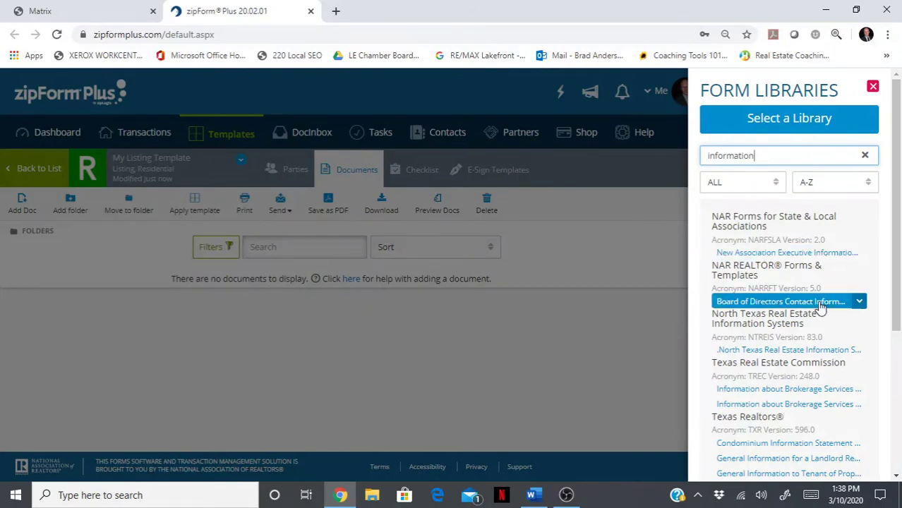
click(784, 389)
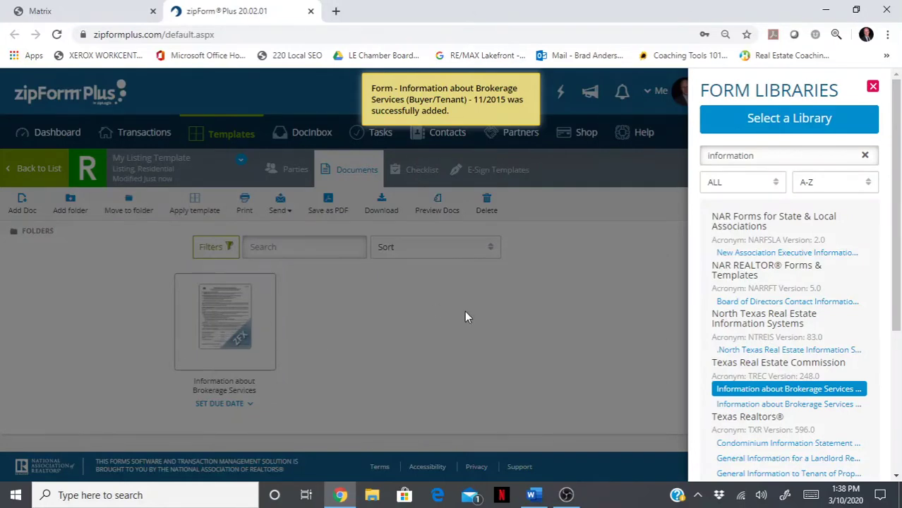
click(866, 157)
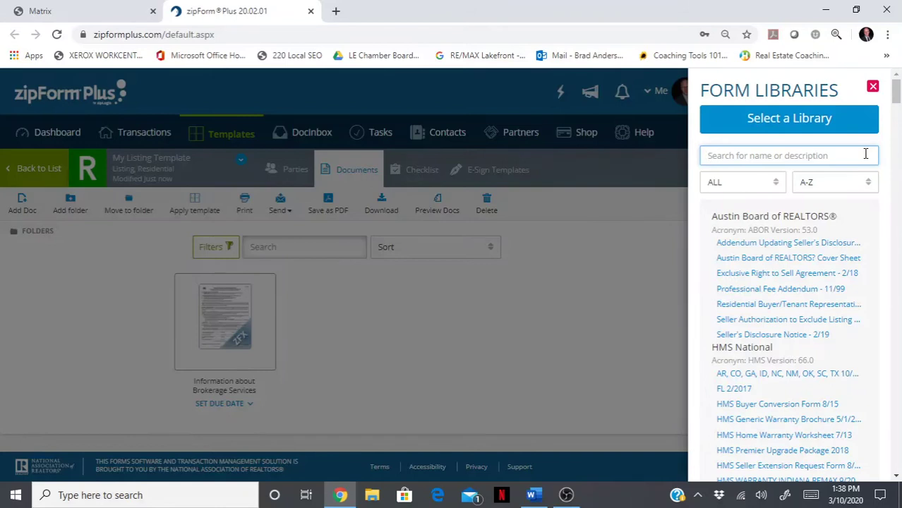
- Search 't-47', add the T-47 Residential Real Property Affidavit form, then clear the search
text(t-4)
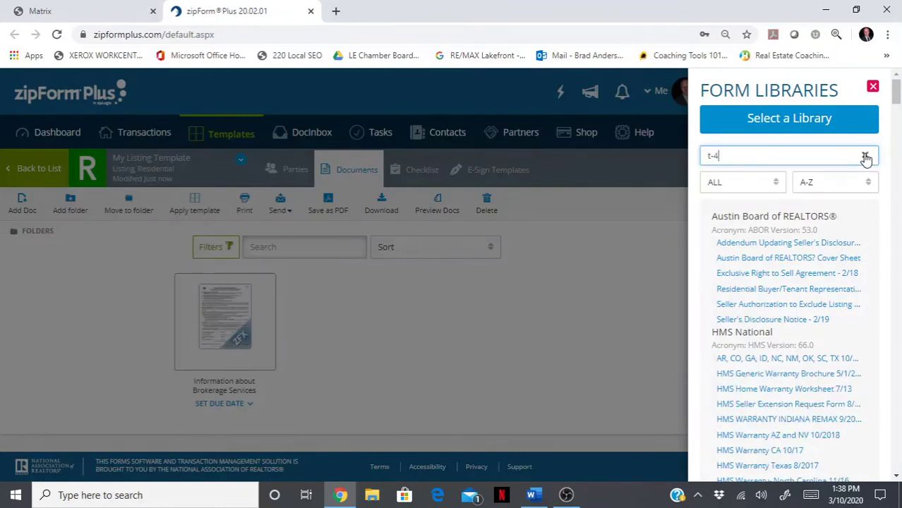
text(7)
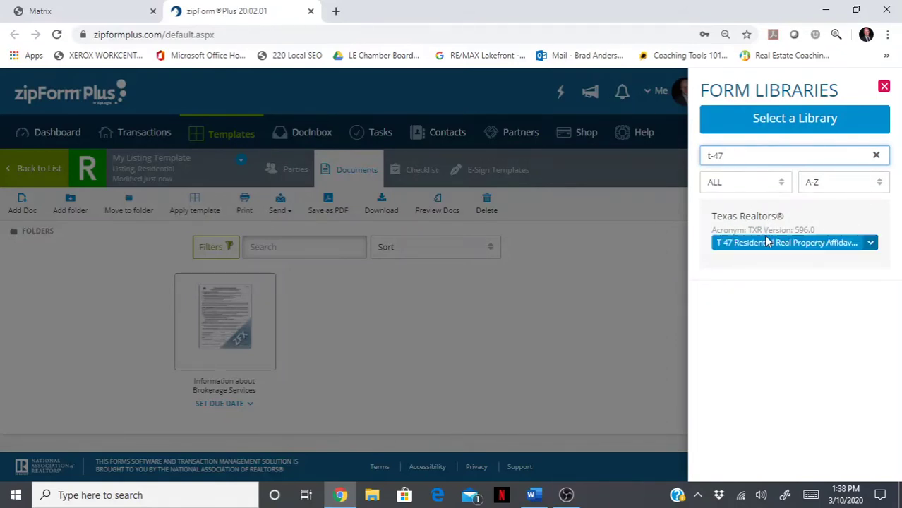
click(766, 244)
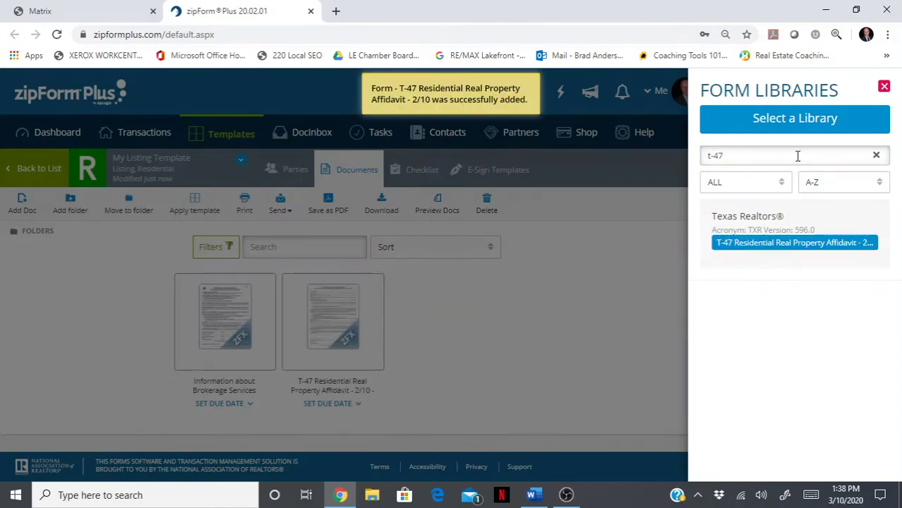
click(876, 155)
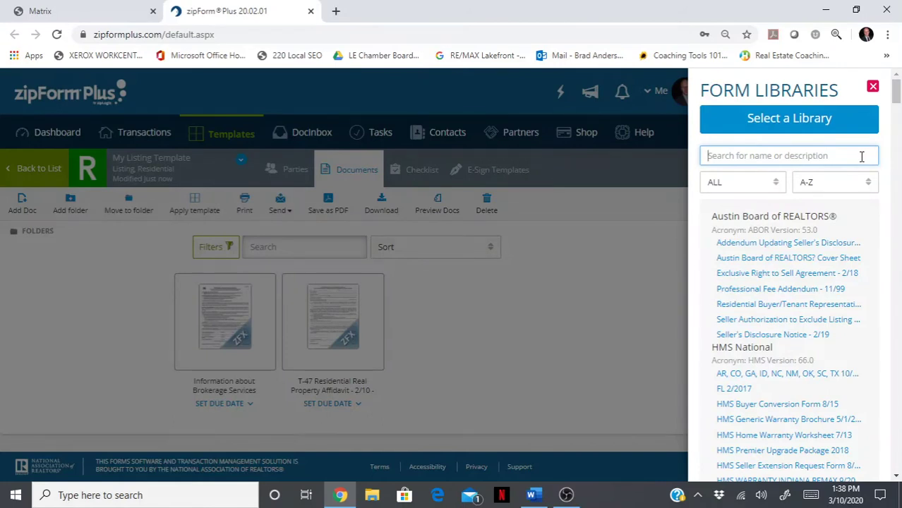
- Search 'resid', add Resid. Listing - Excl. Right to Sell (TXR-1101), then close Form Libraries
text(resid)
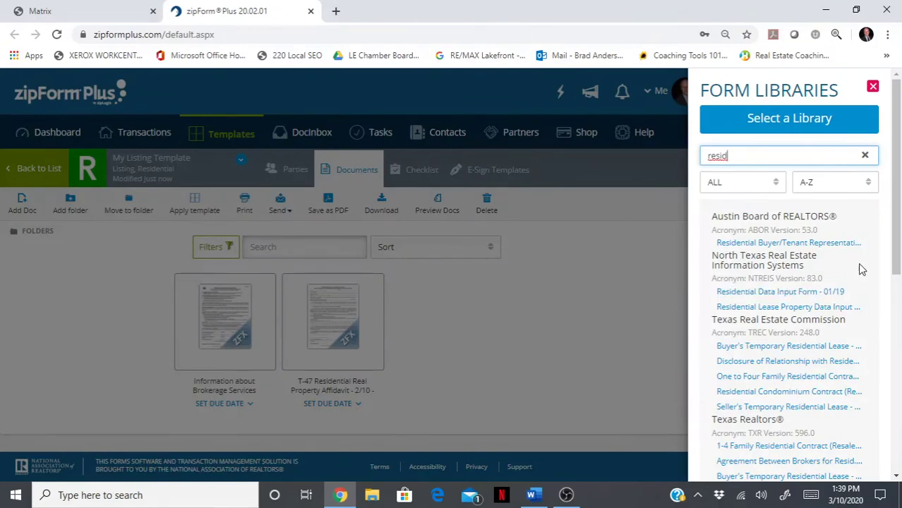
drag(895, 268, 898, 370)
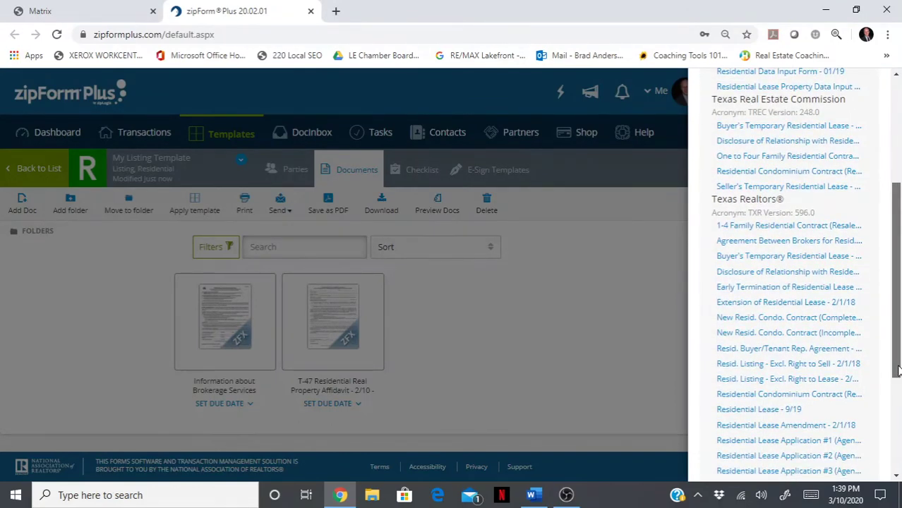
click(816, 365)
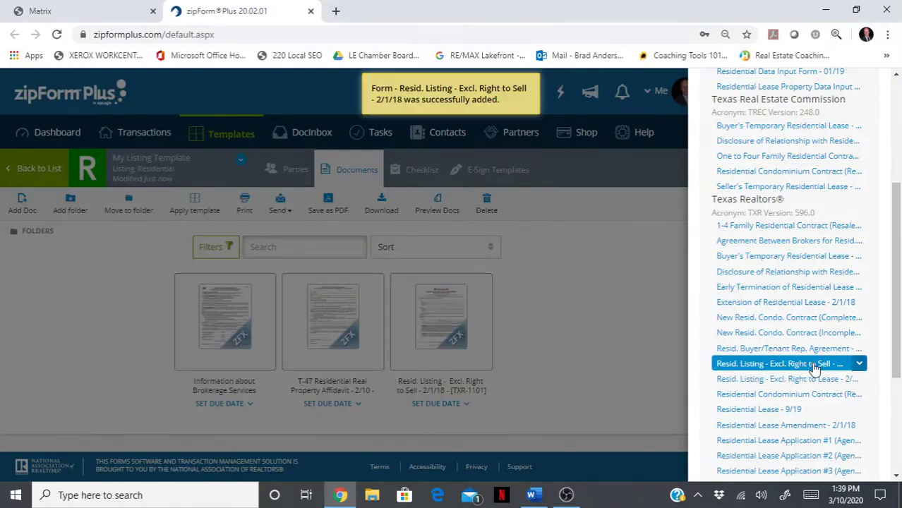
scroll(898, 135, up, 5)
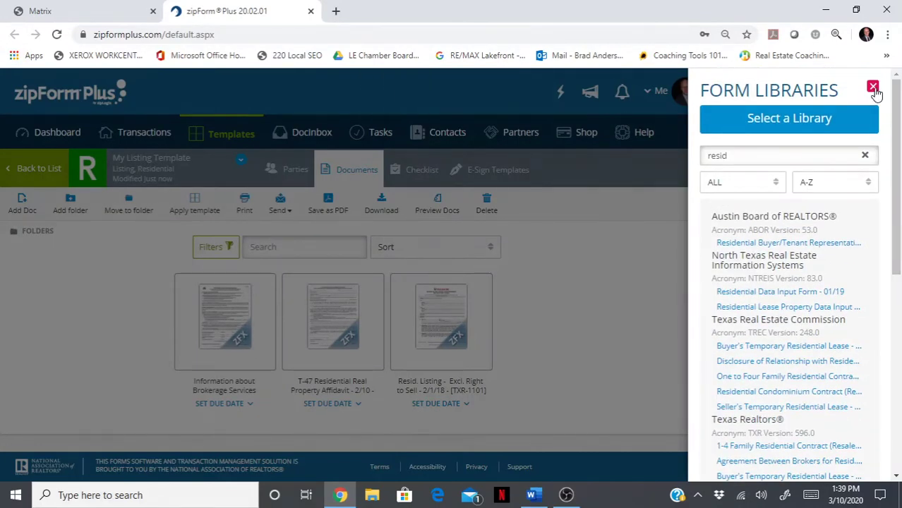
click(873, 87)
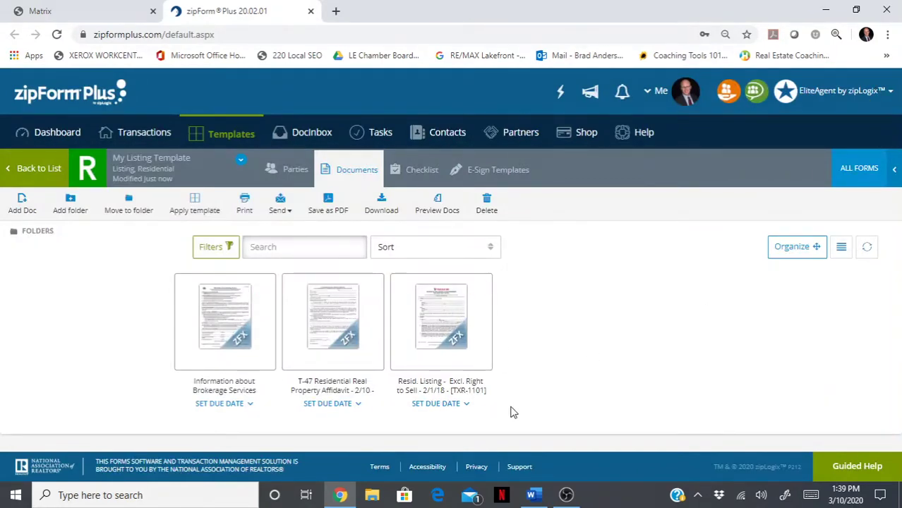
click(533, 496)
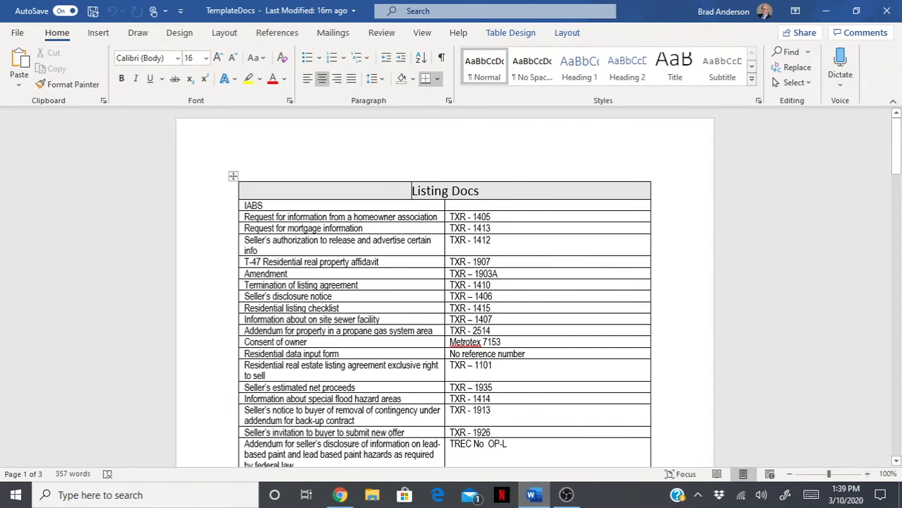
click(333, 499)
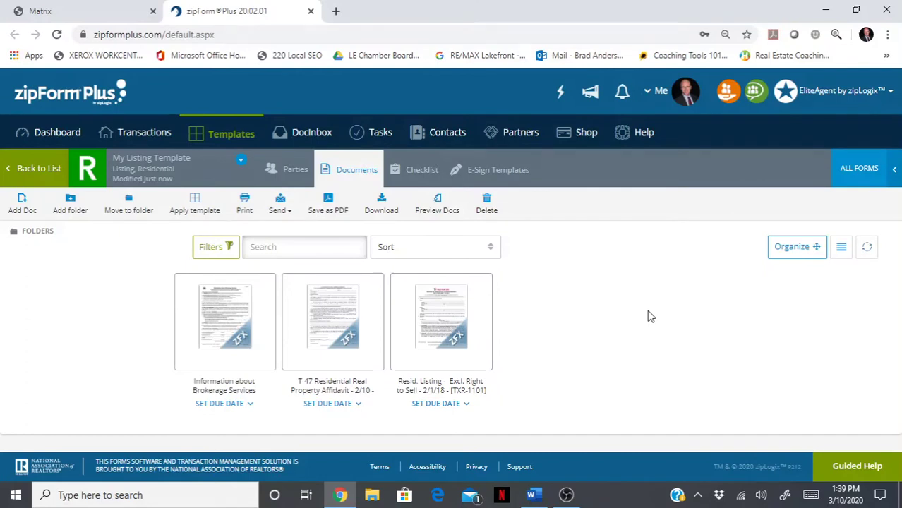
- From the dashboard go to Transactions and start a new transaction
click(62, 139)
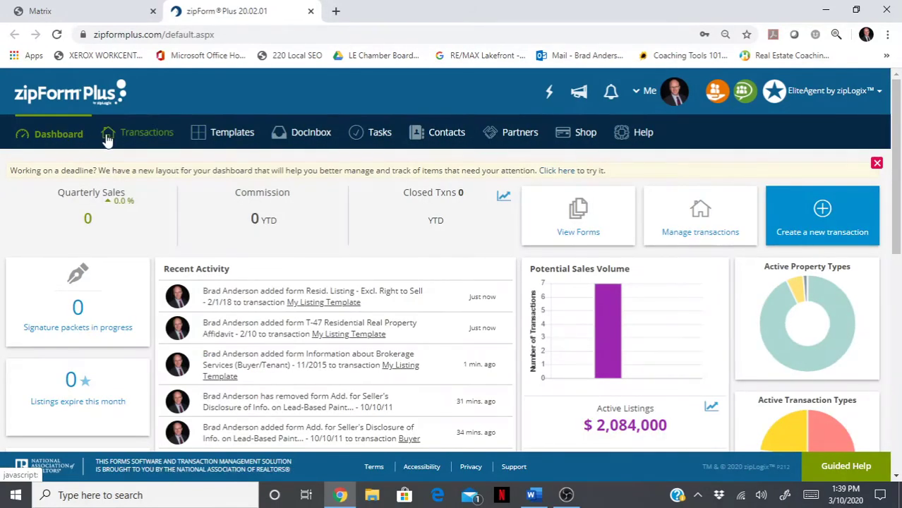
click(131, 140)
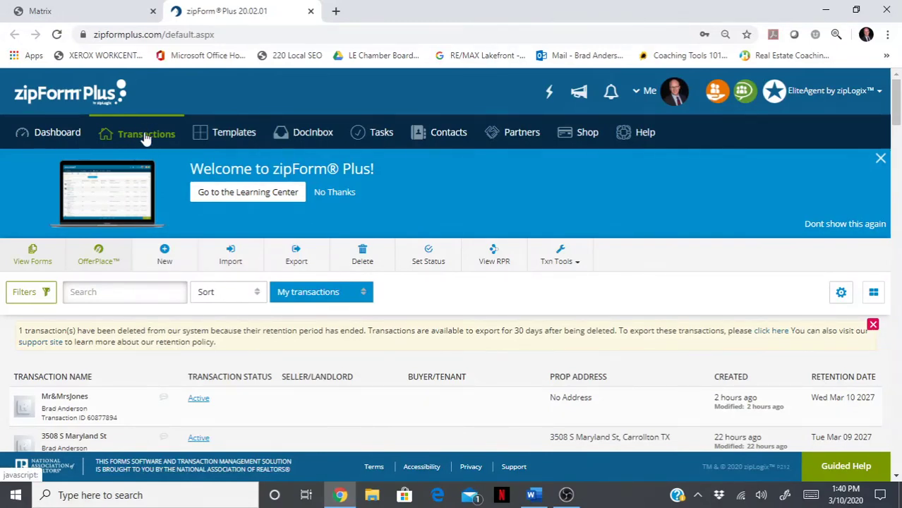
click(165, 255)
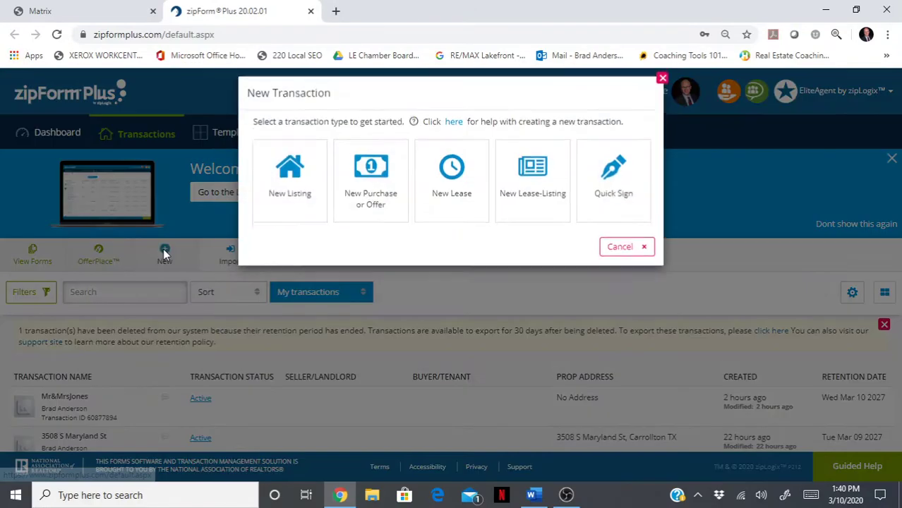
- Start a Residential listing transaction named with the clients' names and property address
click(289, 185)
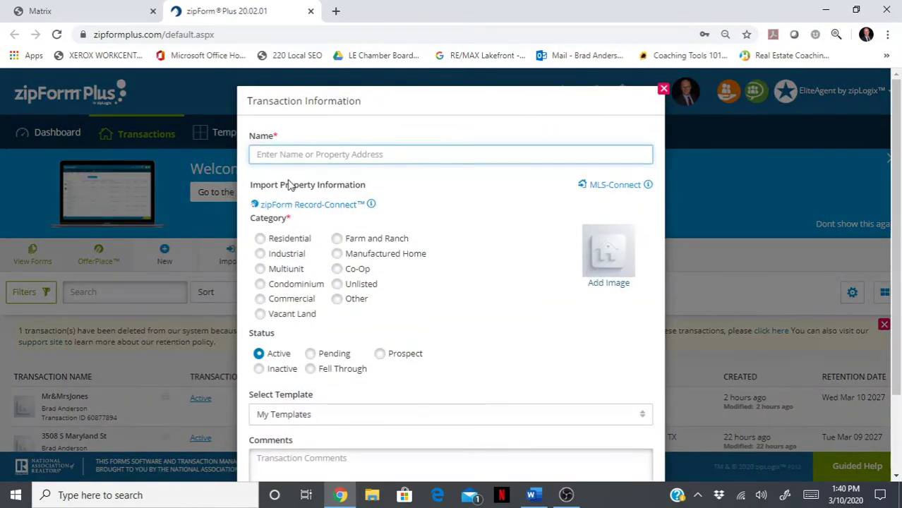
text(Mr)
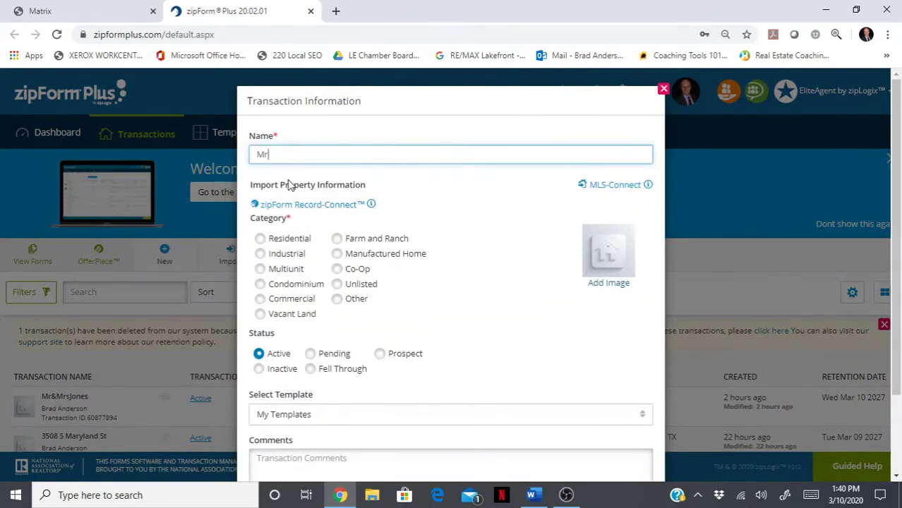
text(&MrsJones)
click(259, 239)
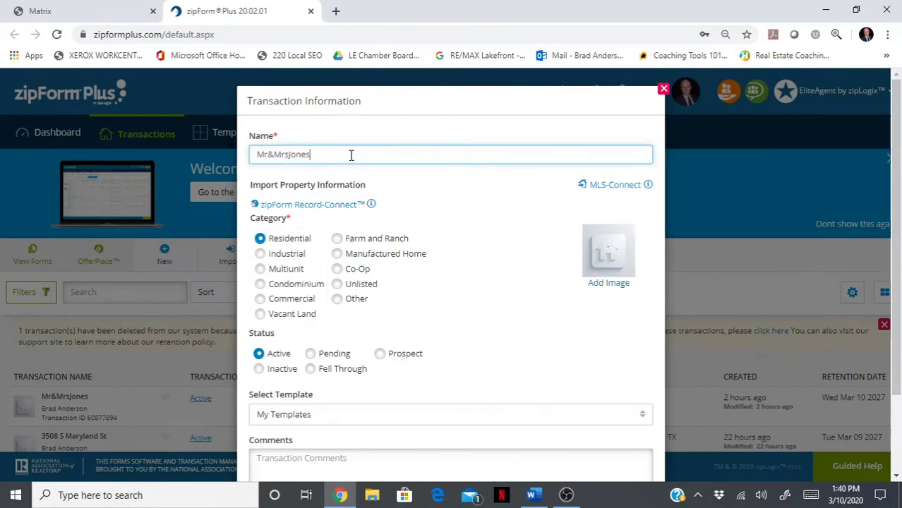
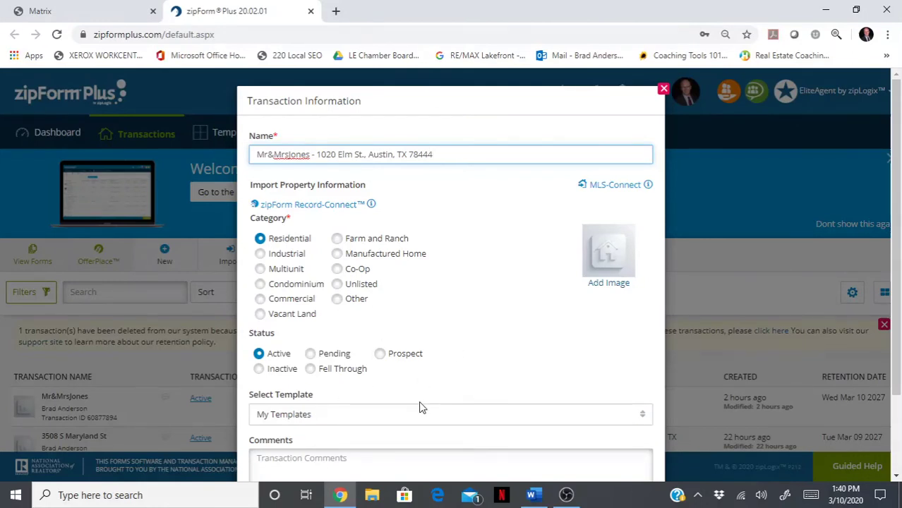
- Apply Personal - My Listing Template to the transaction and save it
click(645, 419)
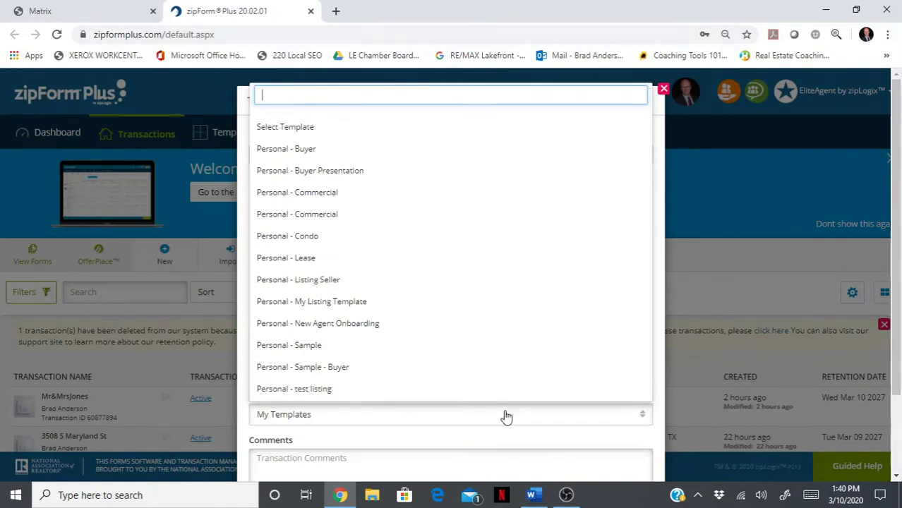
click(334, 304)
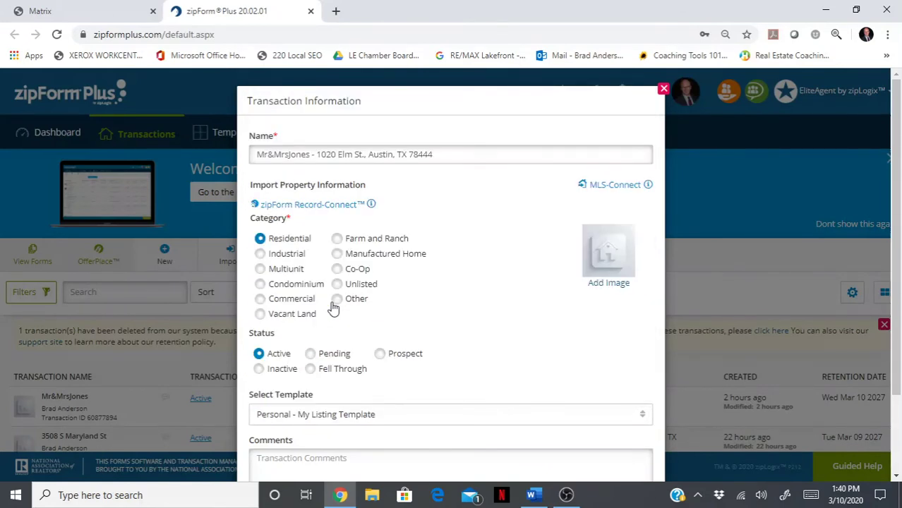
scroll(894, 282, down, 3)
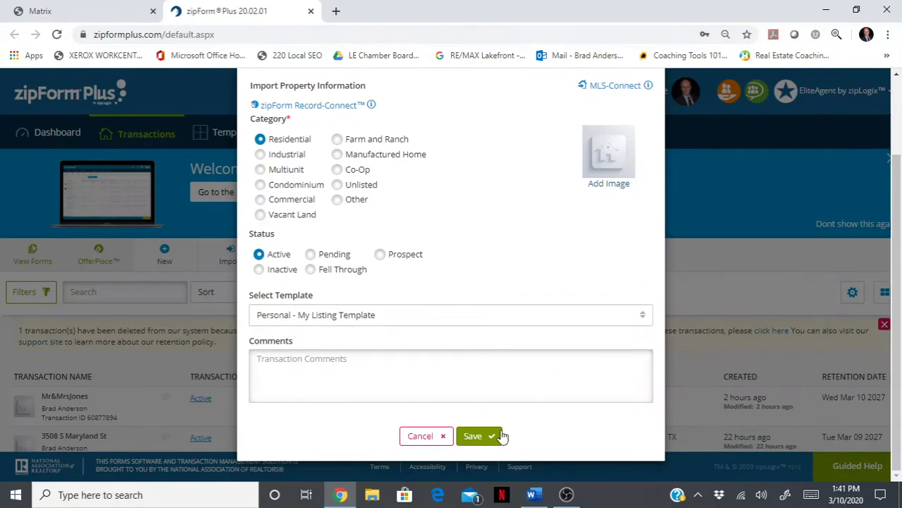
click(491, 439)
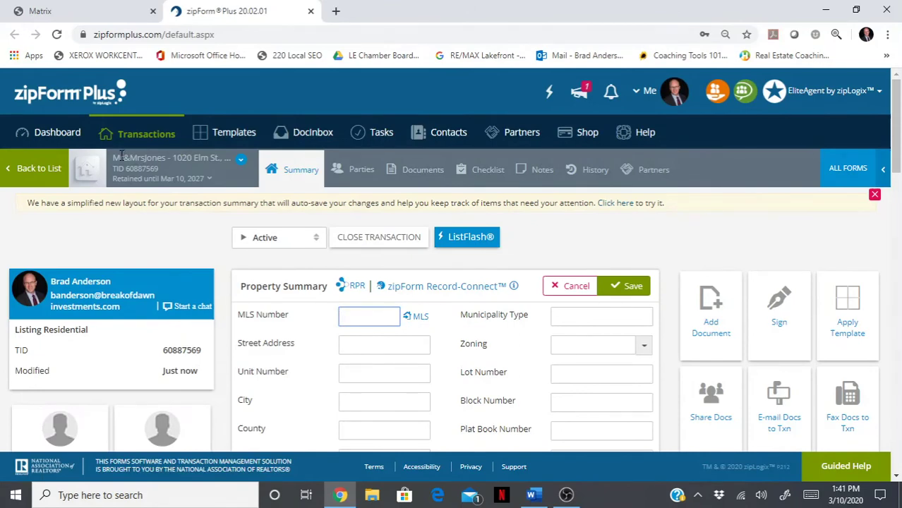
- Highlight the new listing transaction's name in the Summary page header
drag(120, 156, 208, 157)
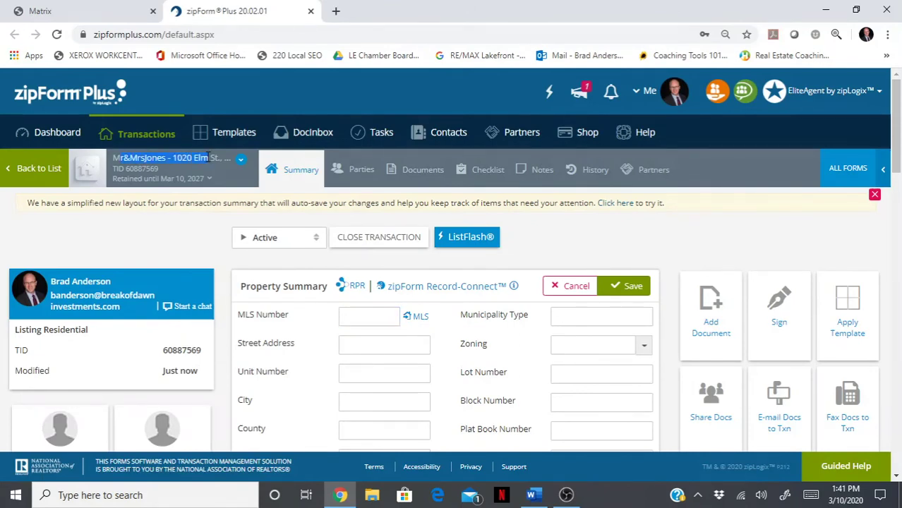
- From the transaction's documents, glance at the Archive details, then open the TXR-1101 listing form
click(416, 171)
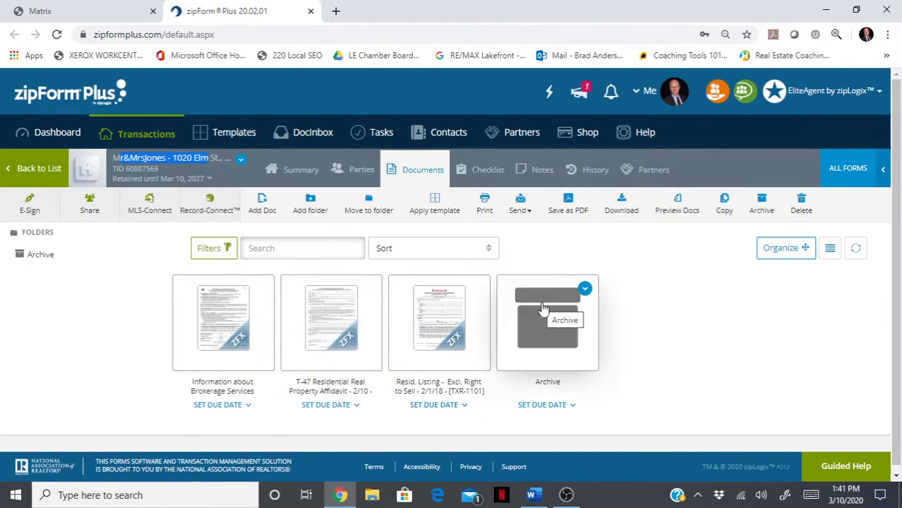
click(585, 290)
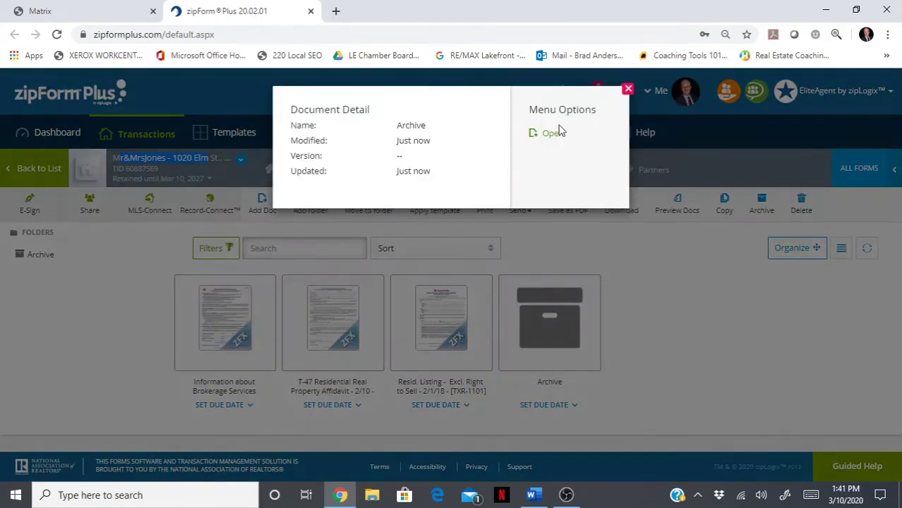
click(628, 90)
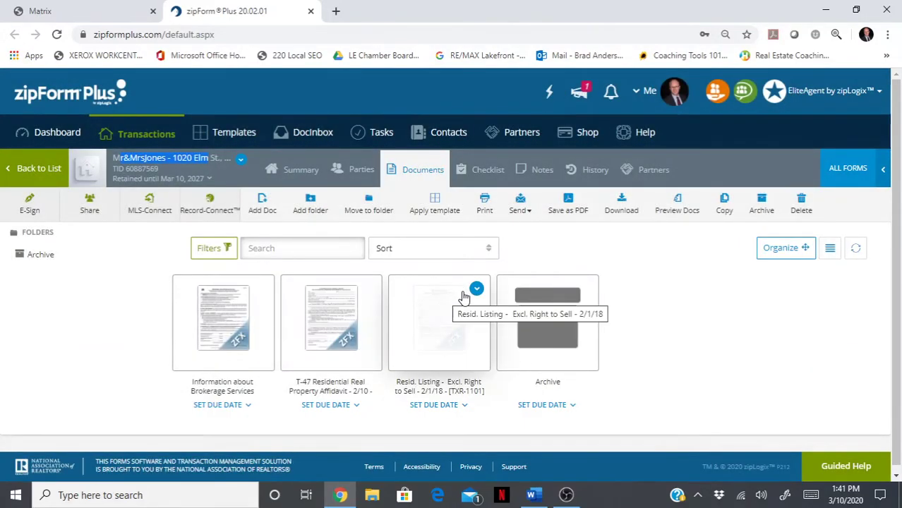
click(477, 291)
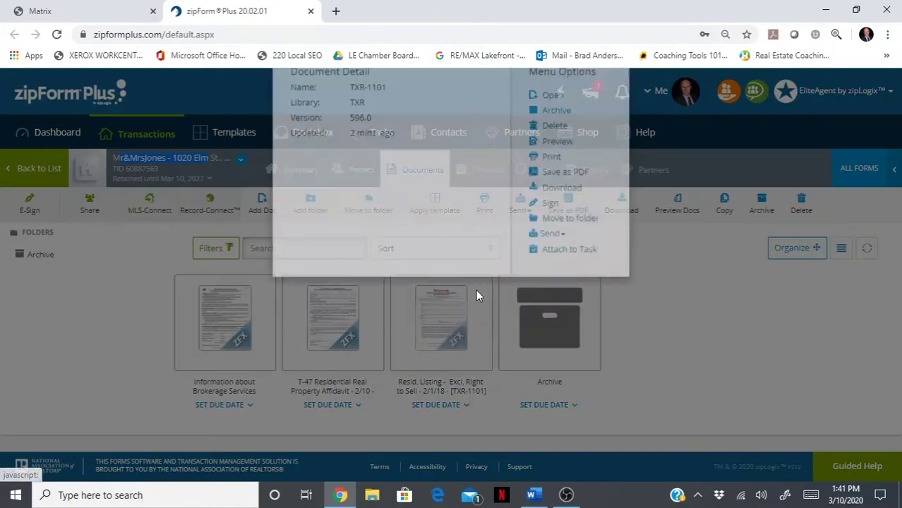
click(550, 136)
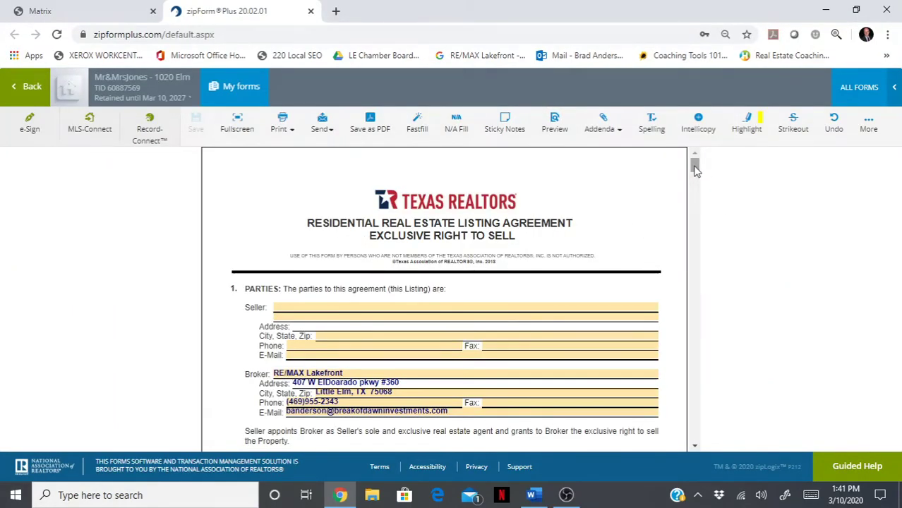
drag(695, 168, 695, 231)
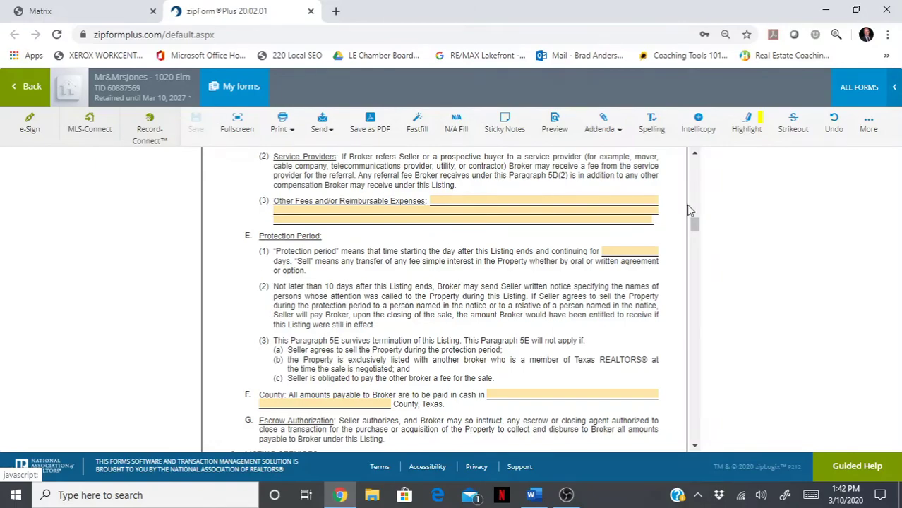
drag(696, 224, 695, 158)
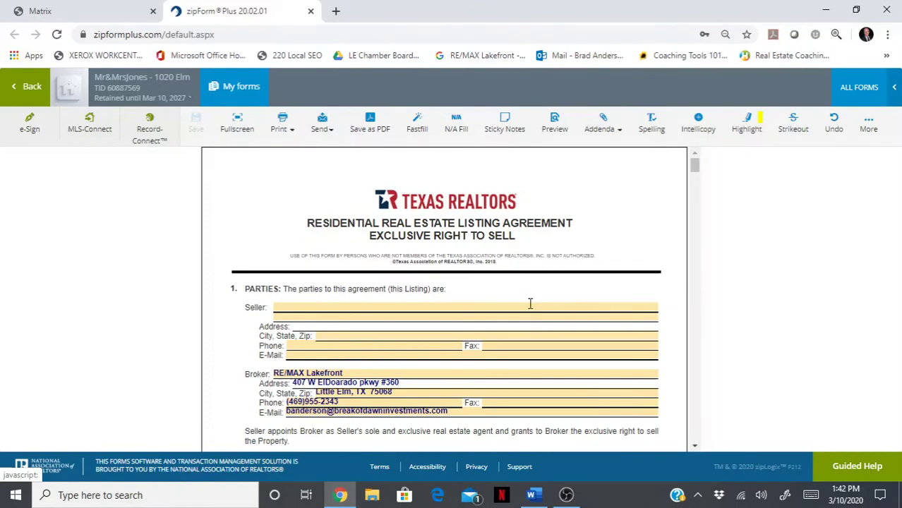
click(30, 88)
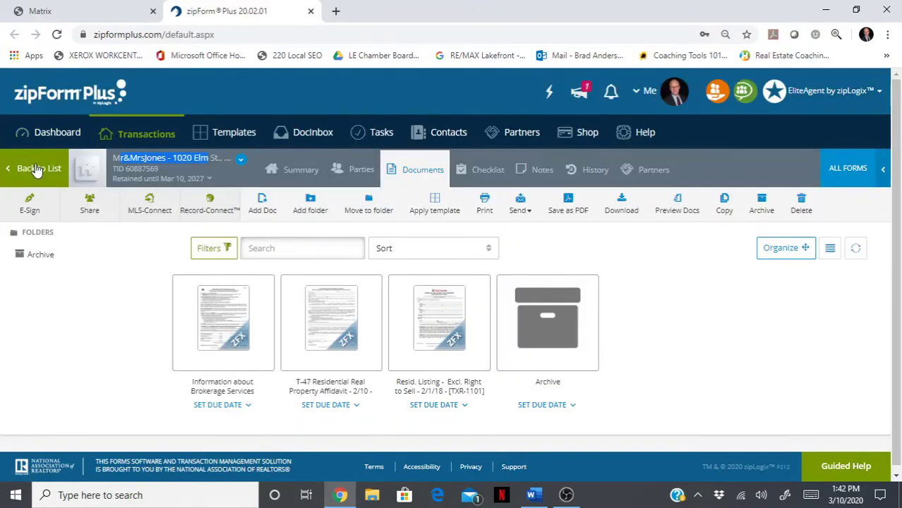
- Open My Listing Template, review its T-47 affidavit form, and return to the template's documents
click(218, 134)
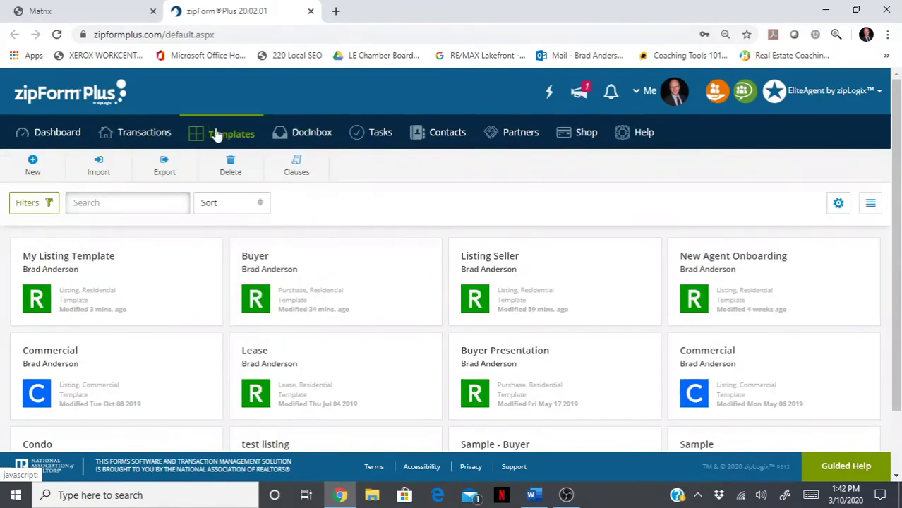
click(96, 257)
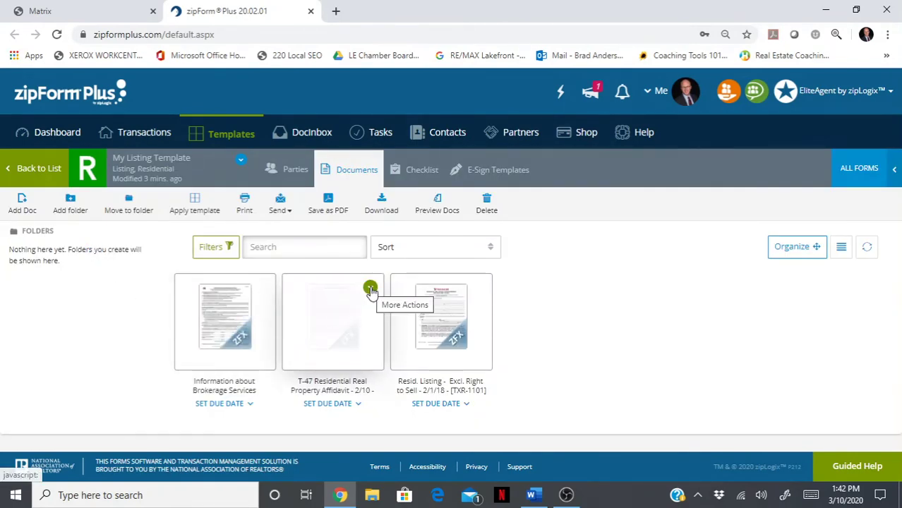
click(369, 287)
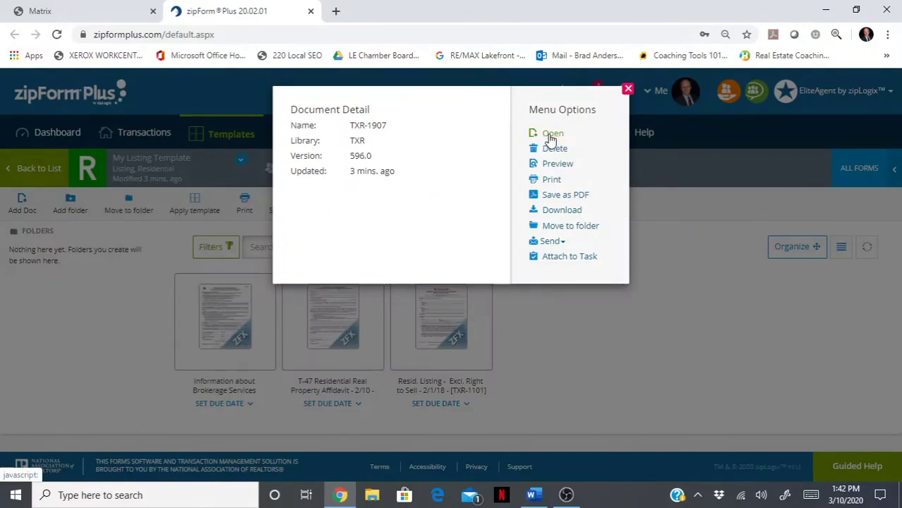
click(552, 134)
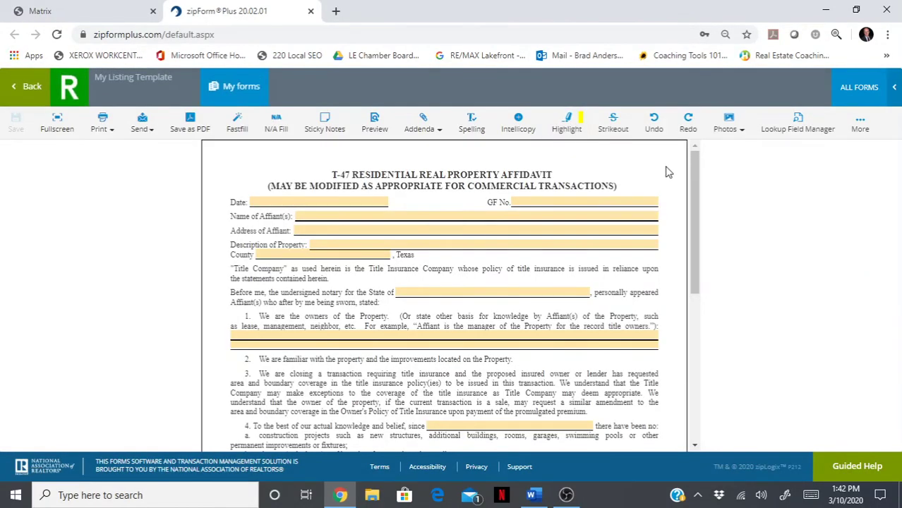
mouse_move(696, 185)
mouse_down()
mouse_move(699, 354)
mouse_move(684, 155)
mouse_up()
click(28, 98)
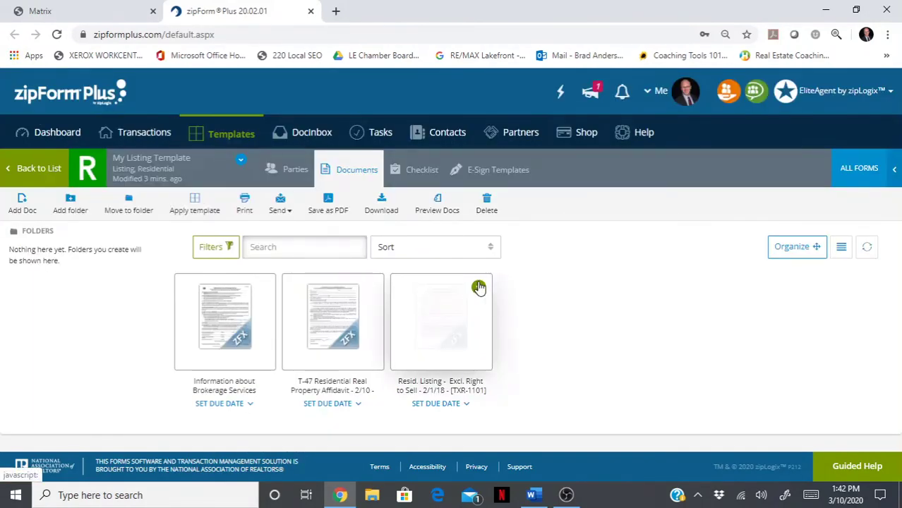
click(478, 287)
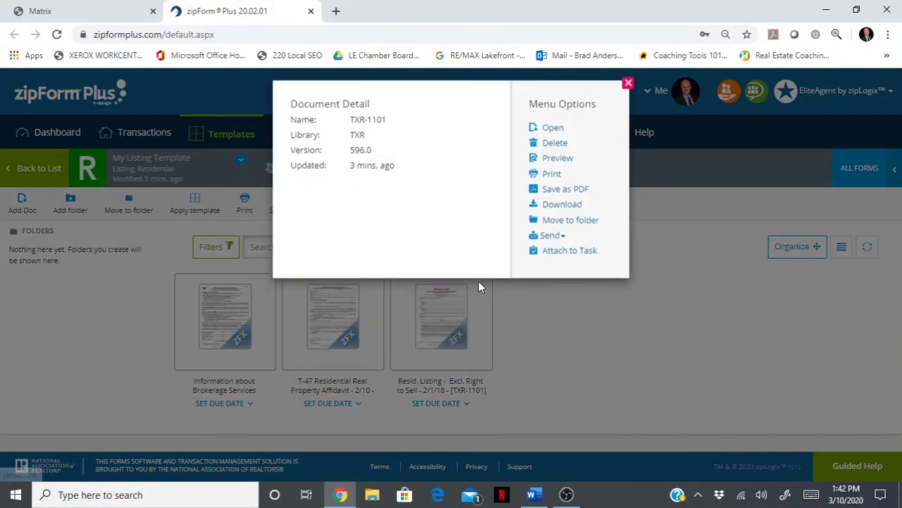
click(551, 135)
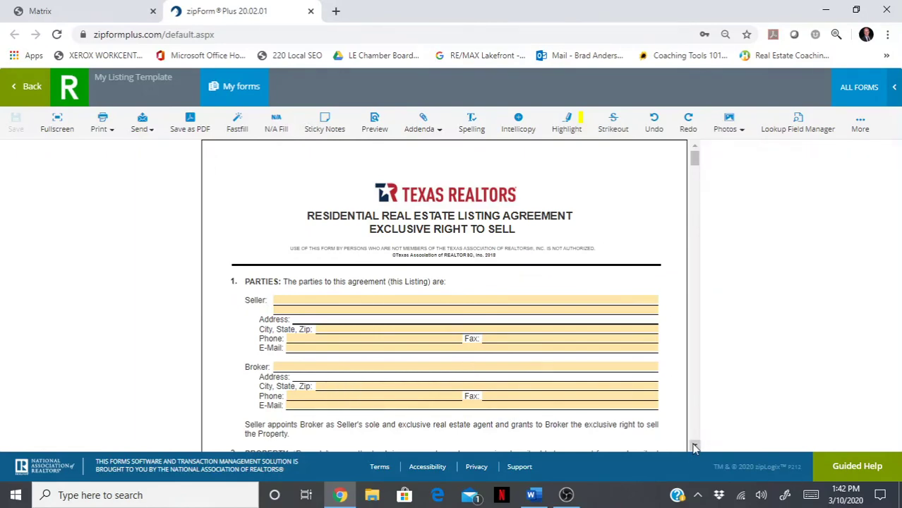
drag(695, 449, 696, 448)
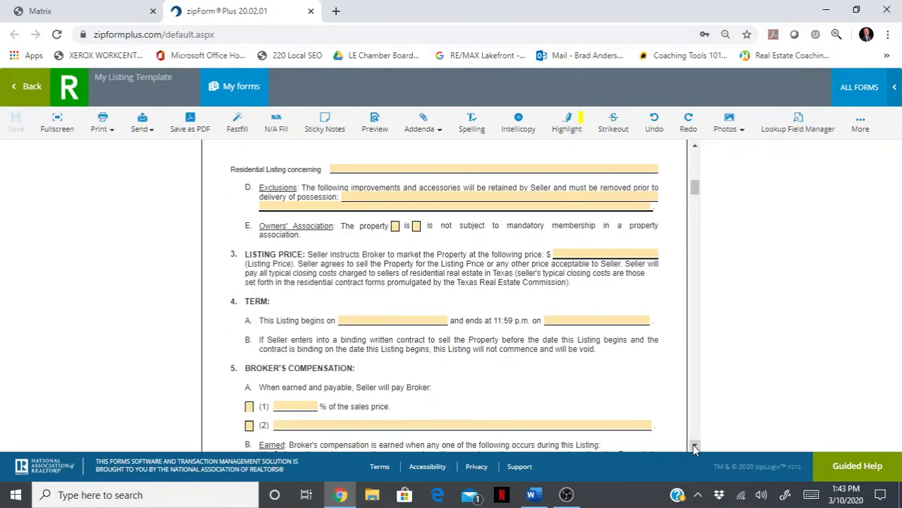
drag(696, 448, 696, 448)
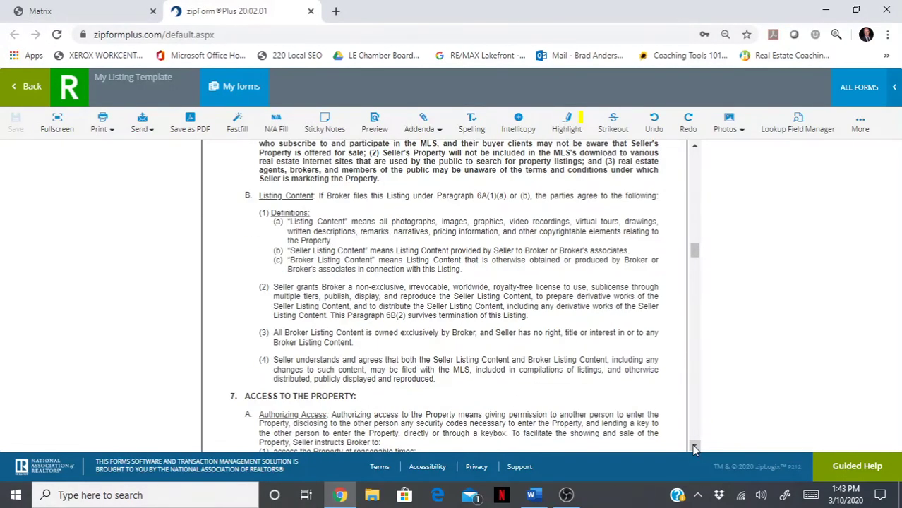
click(27, 87)
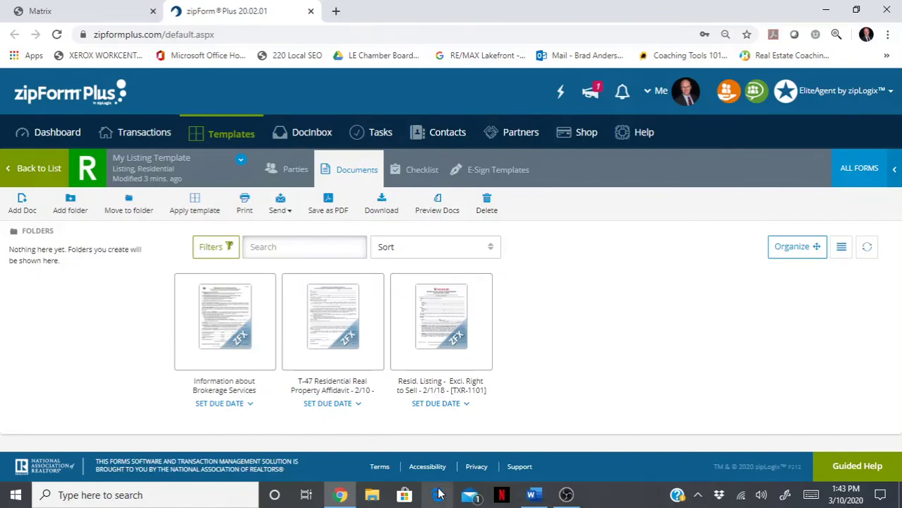
- Bring the TemplateDocs Word document with the Listing Docs table to the front
click(533, 496)
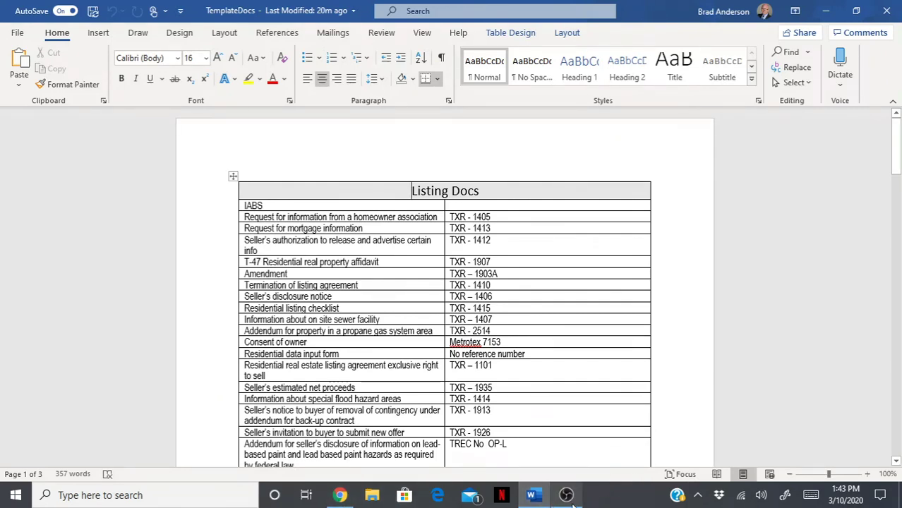
mouse_move(569, 498)
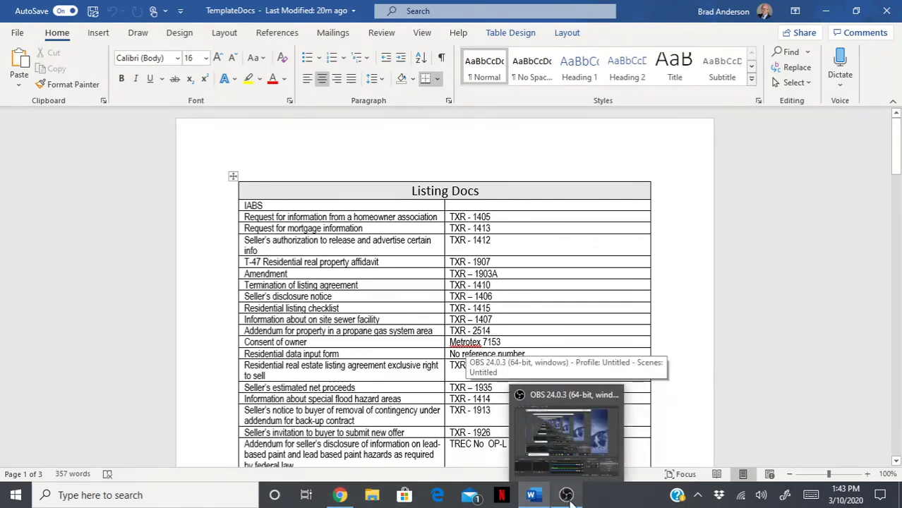